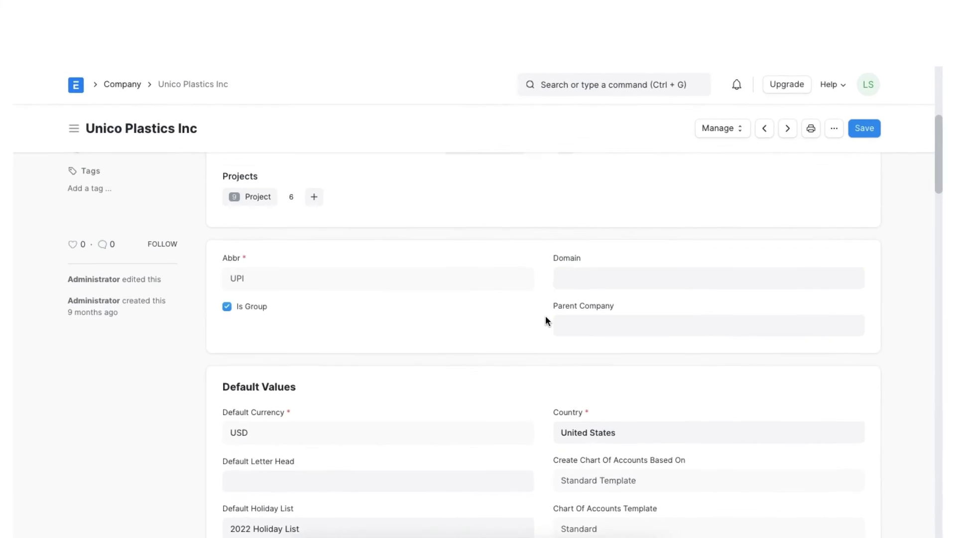
Start a new company named Unico Polymers with parent company Unico Plastics Inc, leaving it unsaved
key(alt+Left)
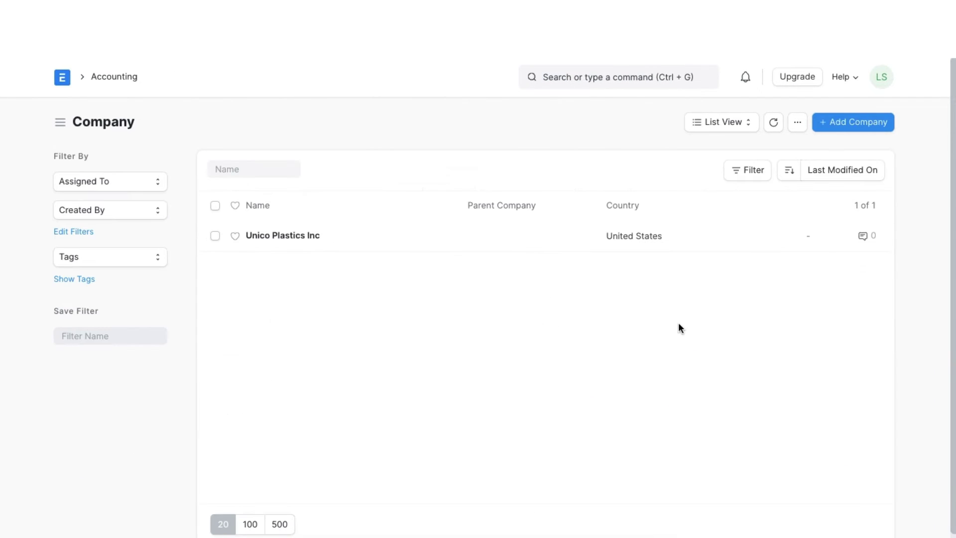
key(ctrl+b)
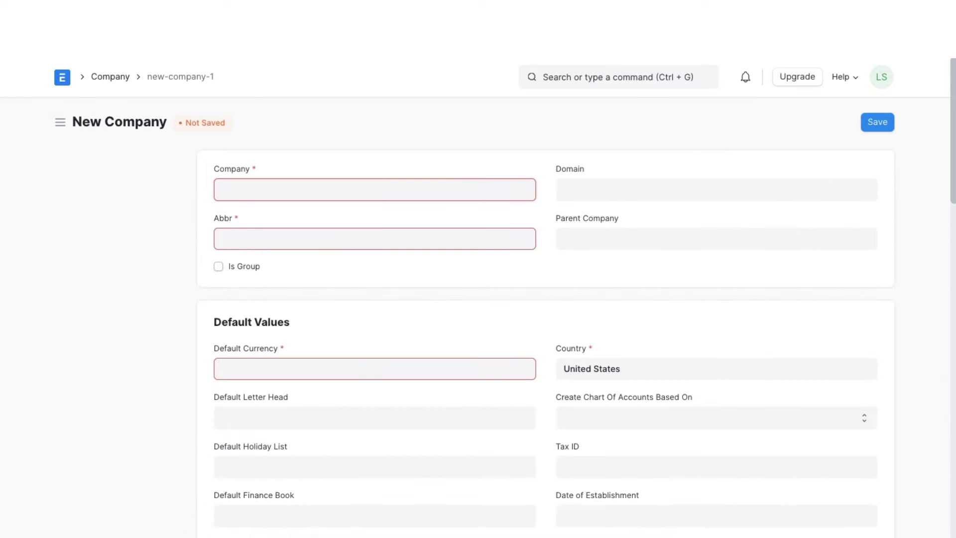
text(Unico Polymers)
scroll(396, 267, down, 1)
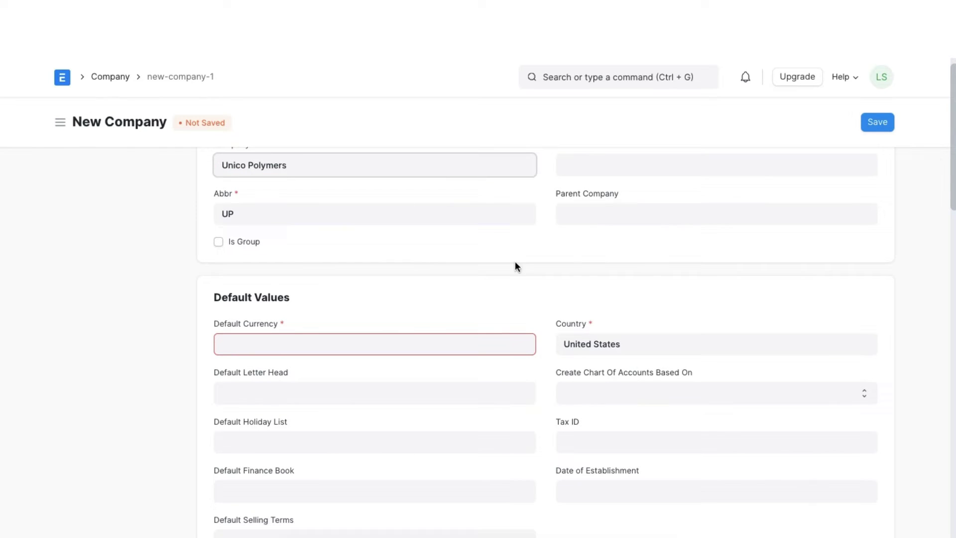
key(Tab)
key(Tab)
key(Tab)
key(Tab)
text(Unico Plastics Inc)
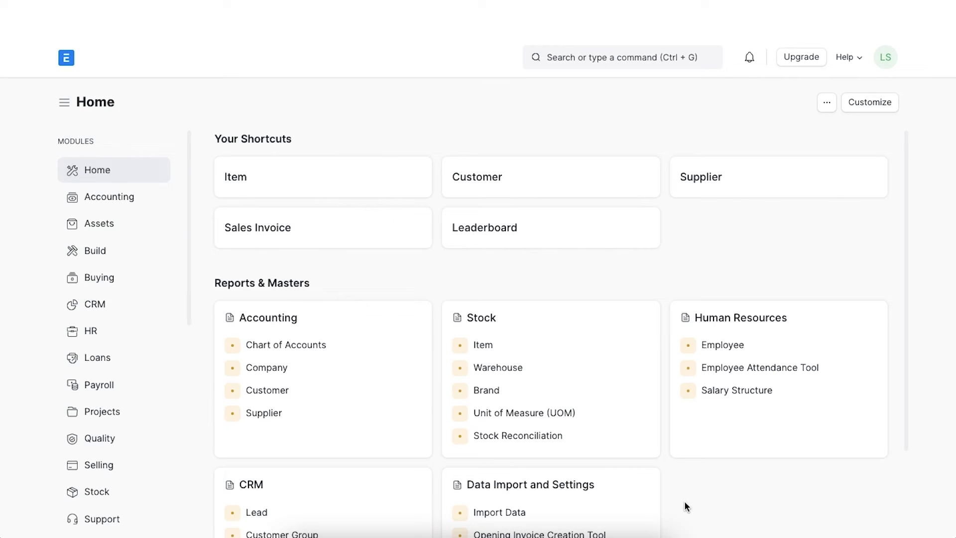
Open Unico Plastics Inc from the Company list and review its form, including the Is Group flag
click(634, 64)
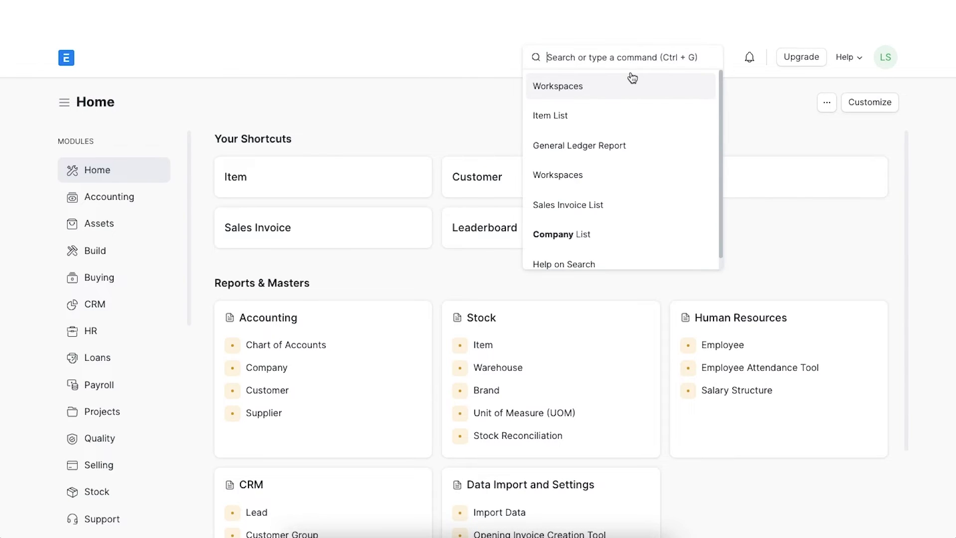
click(601, 242)
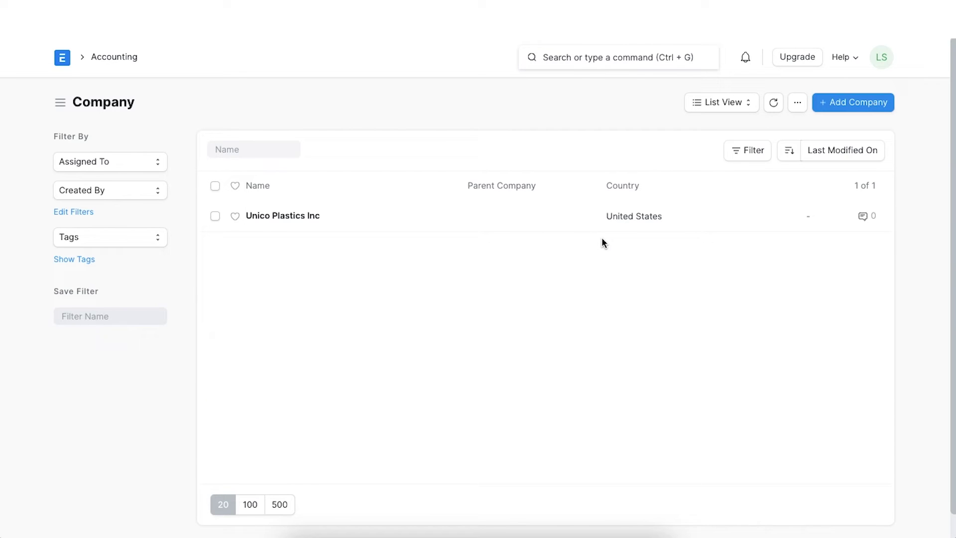
click(304, 219)
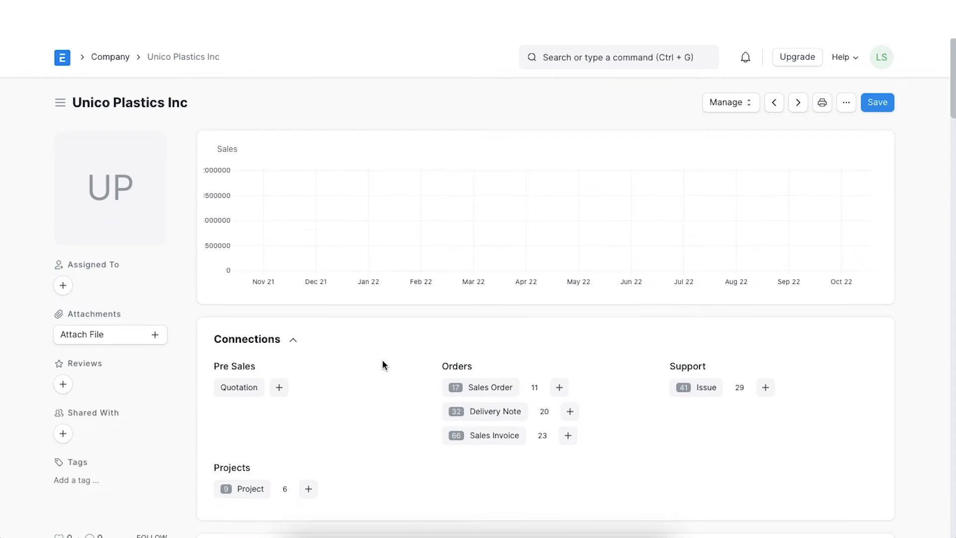
scroll(382, 359, down, 3)
scroll(382, 359, down, 4)
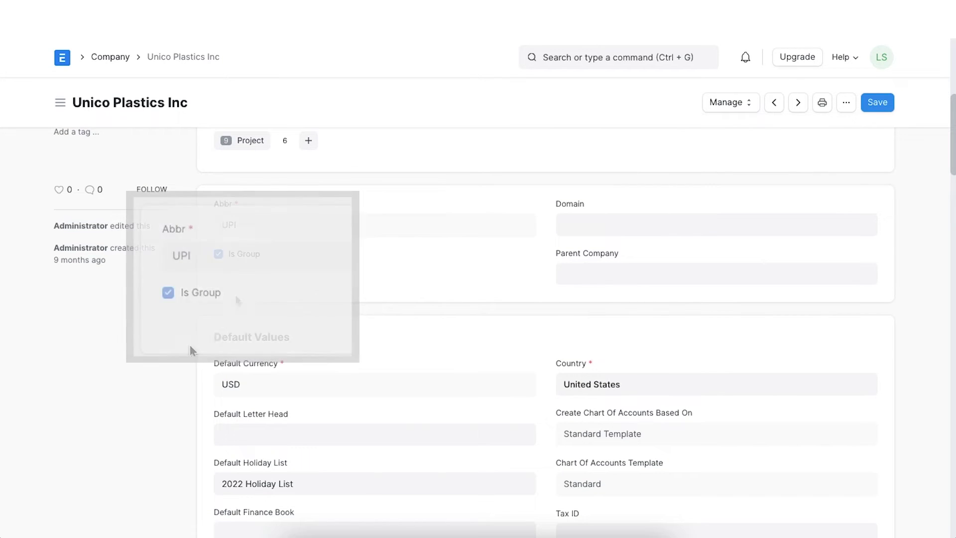
scroll(544, 310, down, 2)
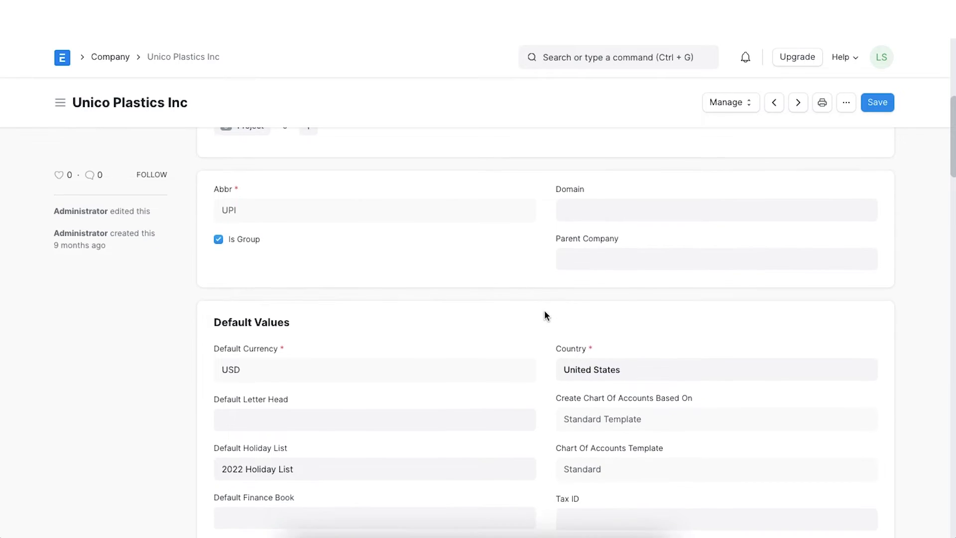
scroll(544, 313, down, 2)
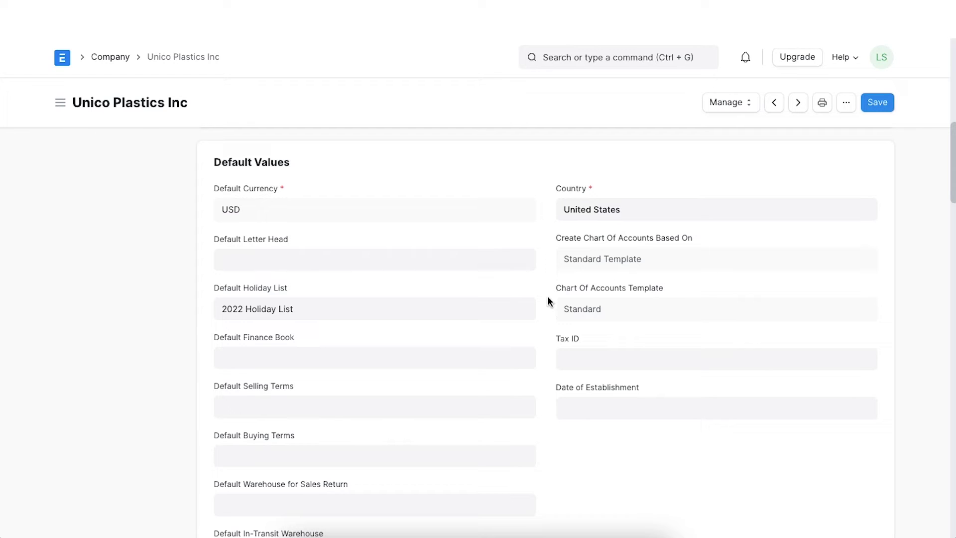
scroll(547, 299, up, 4)
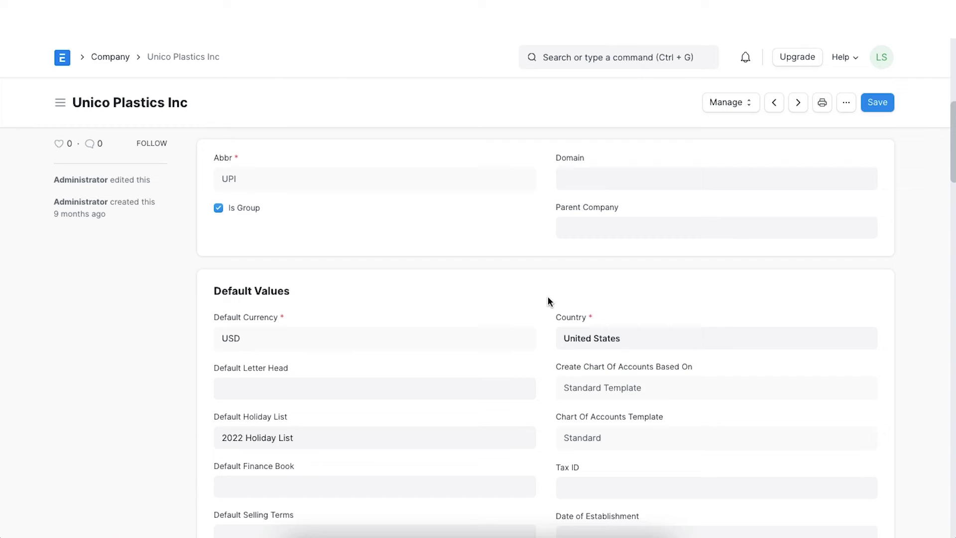
scroll(550, 302, up, 3)
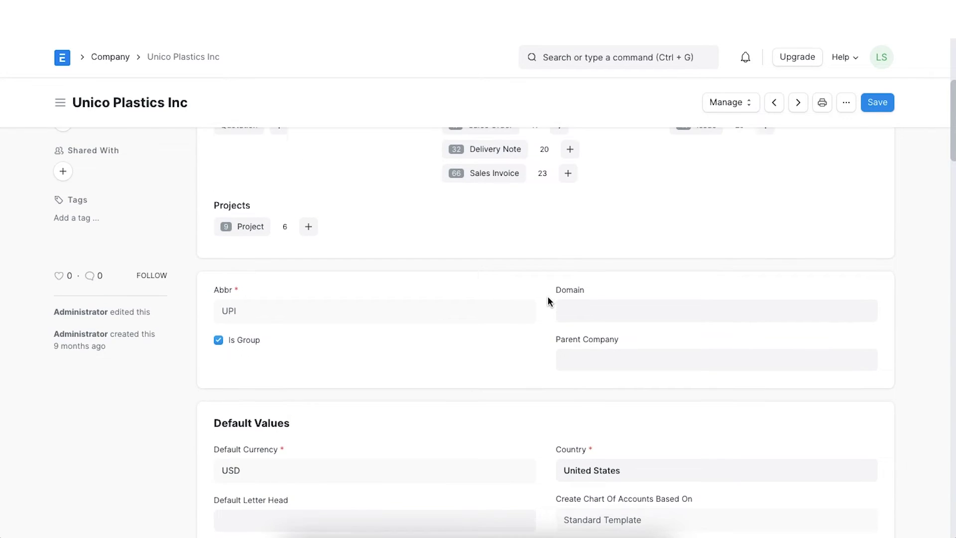
scroll(548, 301, up, 5)
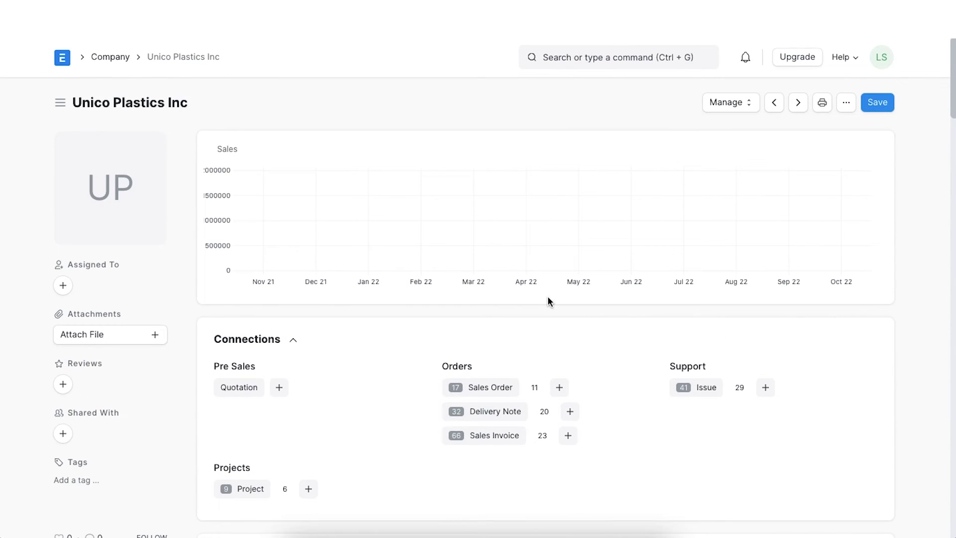
Start a new company record with Unico Plastics Inc as its parent company
key(alt+Left)
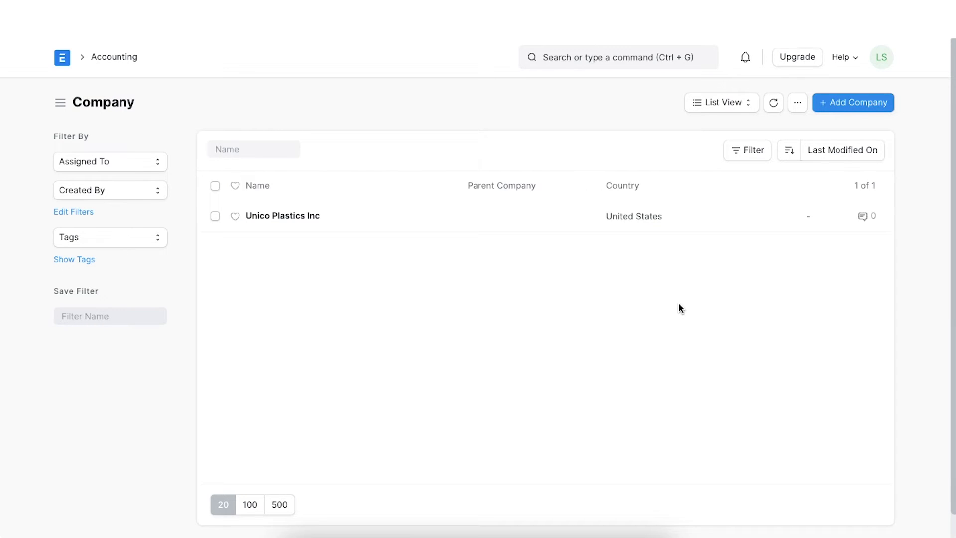
click(838, 108)
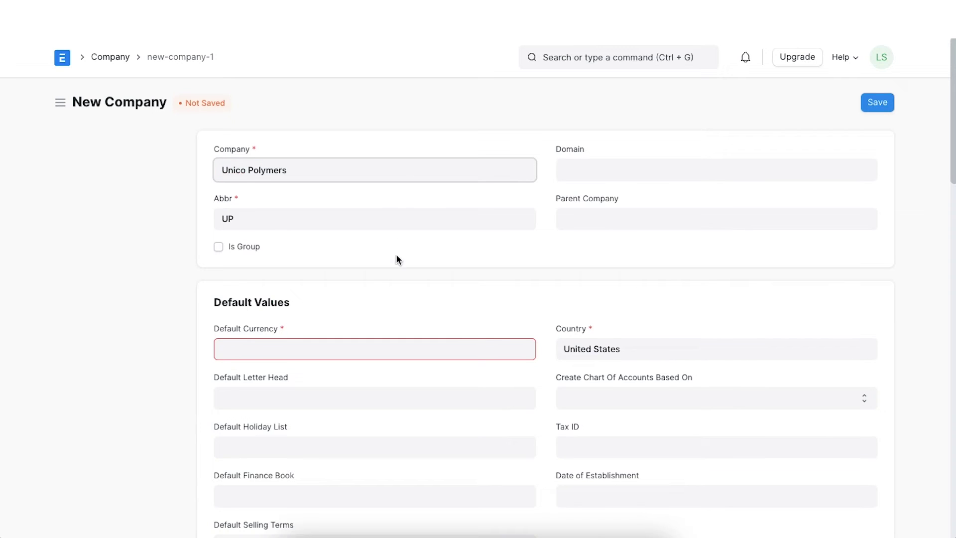
scroll(396, 255, down, 1)
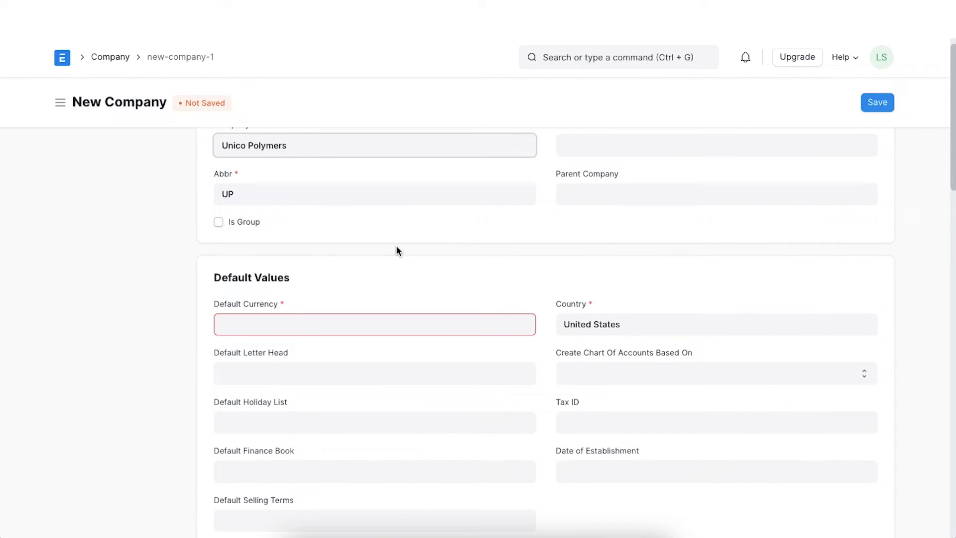
click(587, 197)
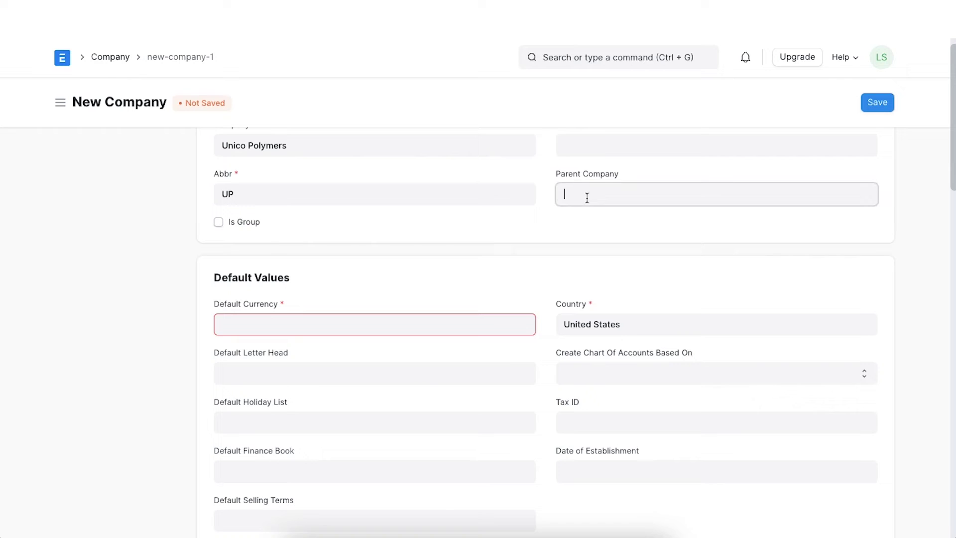
click(590, 223)
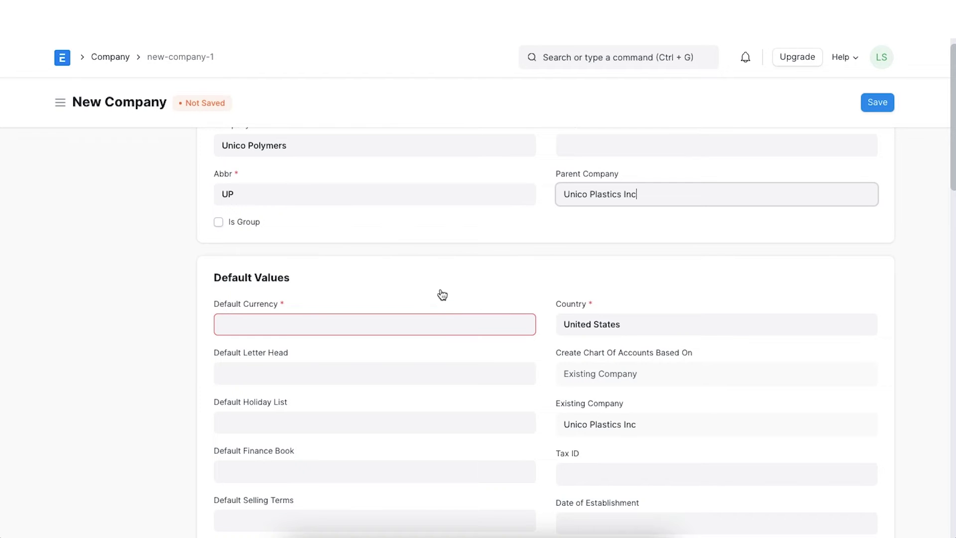
scroll(441, 294, down, 1)
scroll(440, 294, down, 1)
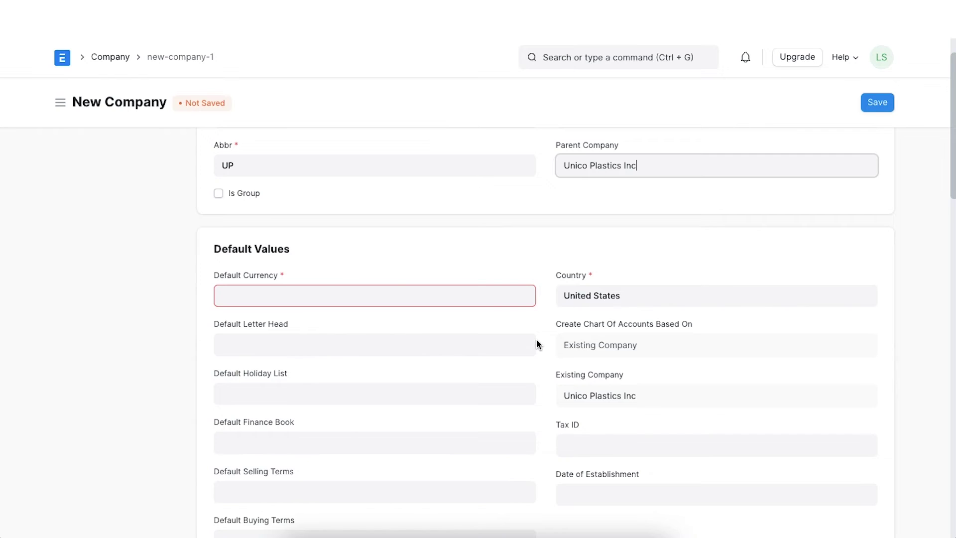
scroll(537, 368, down, 8)
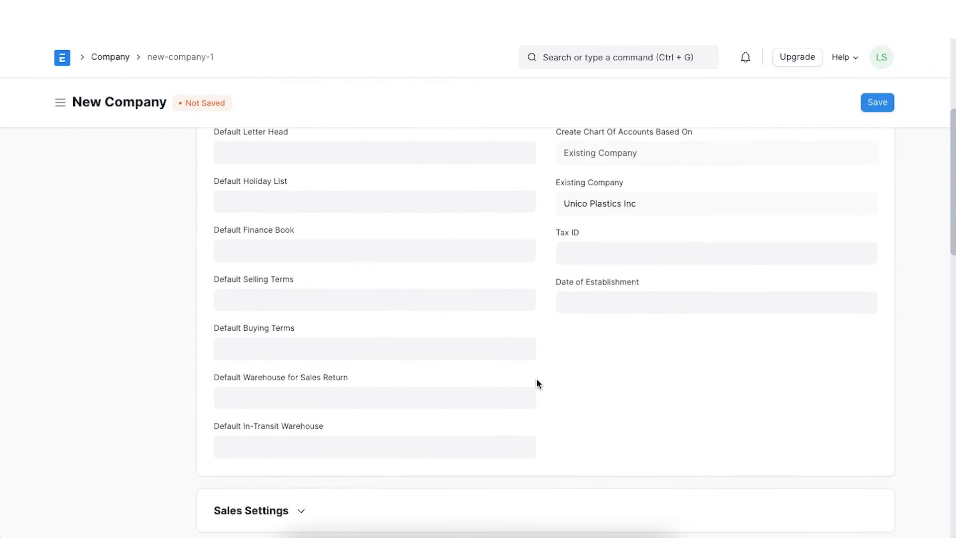
scroll(536, 380, up, 6)
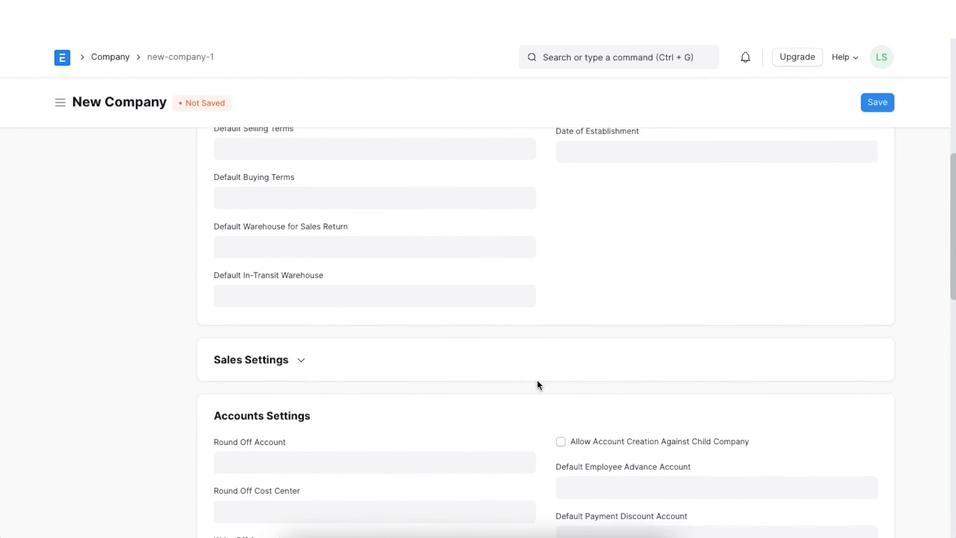
scroll(537, 378, up, 2)
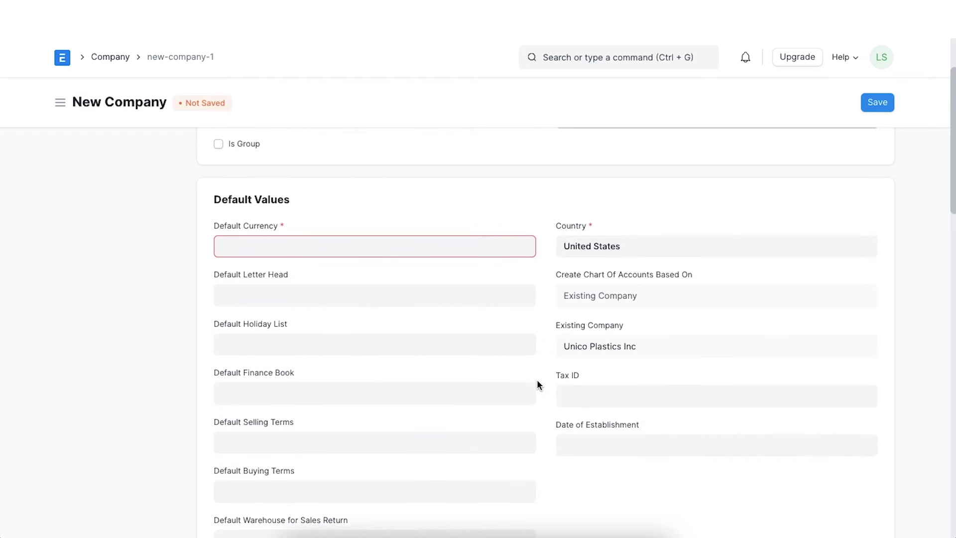
scroll(546, 385, up, 1)
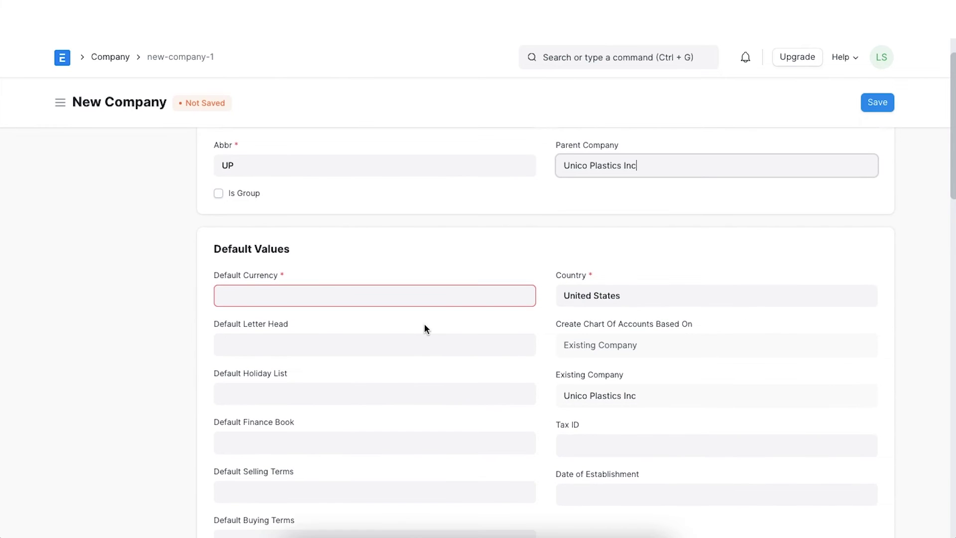
Set the default currency to USD and save the Unico Polymers company
click(430, 294)
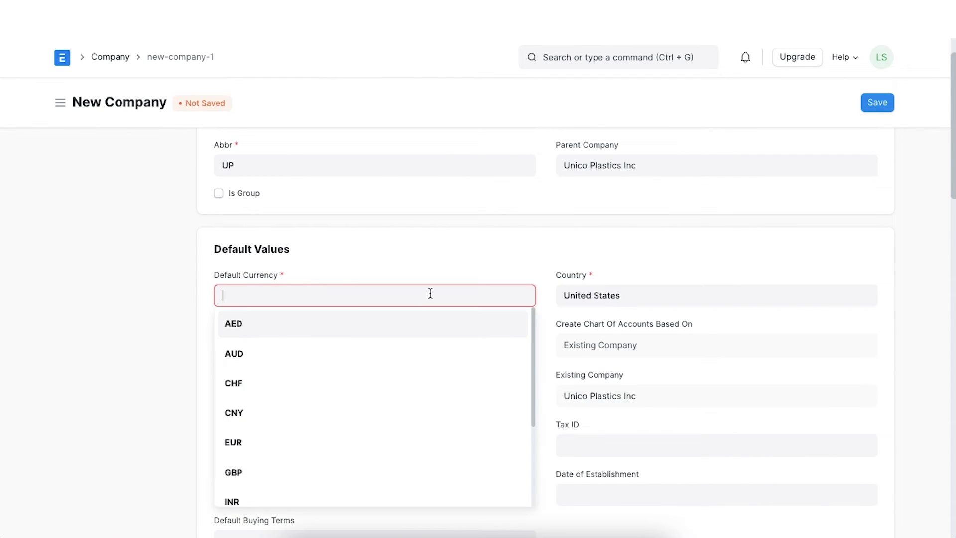
text(USD)
click(337, 322)
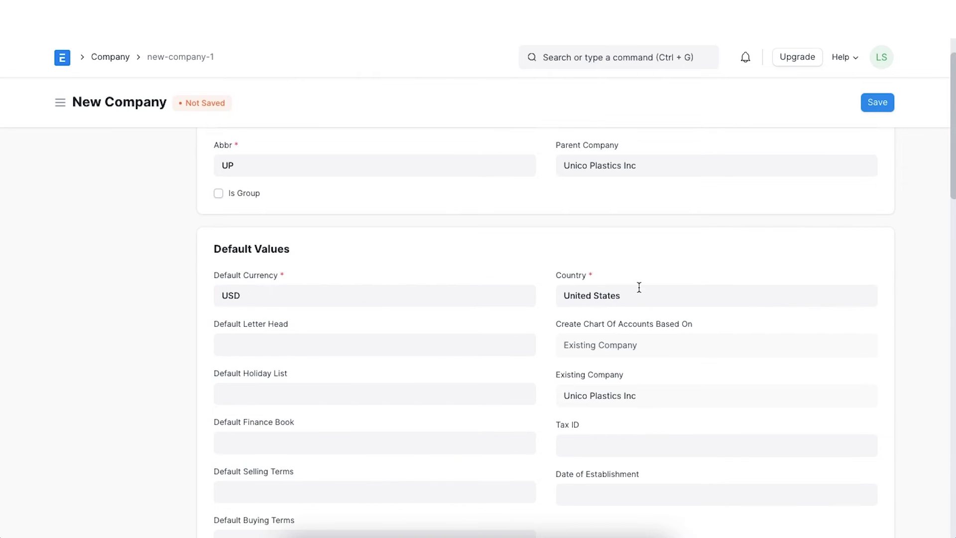
scroll(639, 288, up, 1)
scroll(694, 392, up, 1)
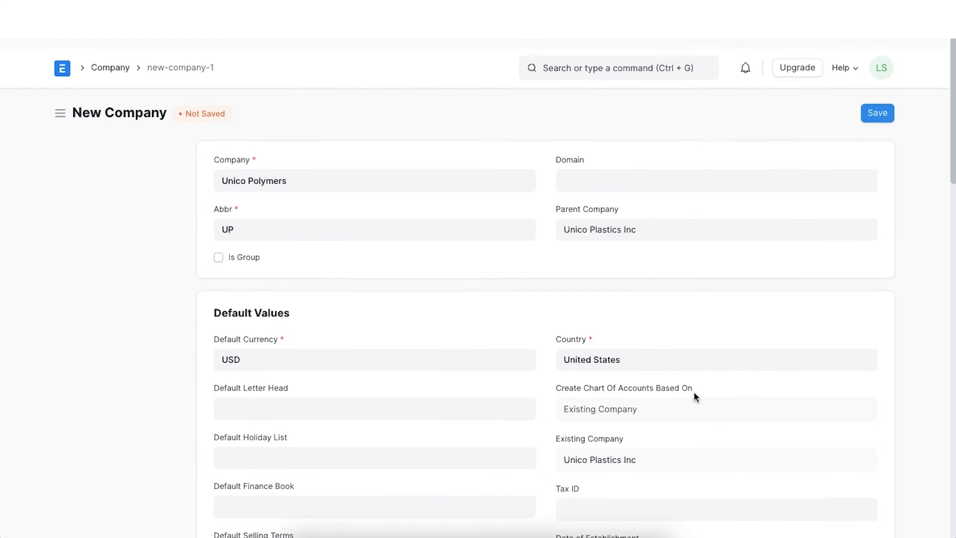
click(883, 102)
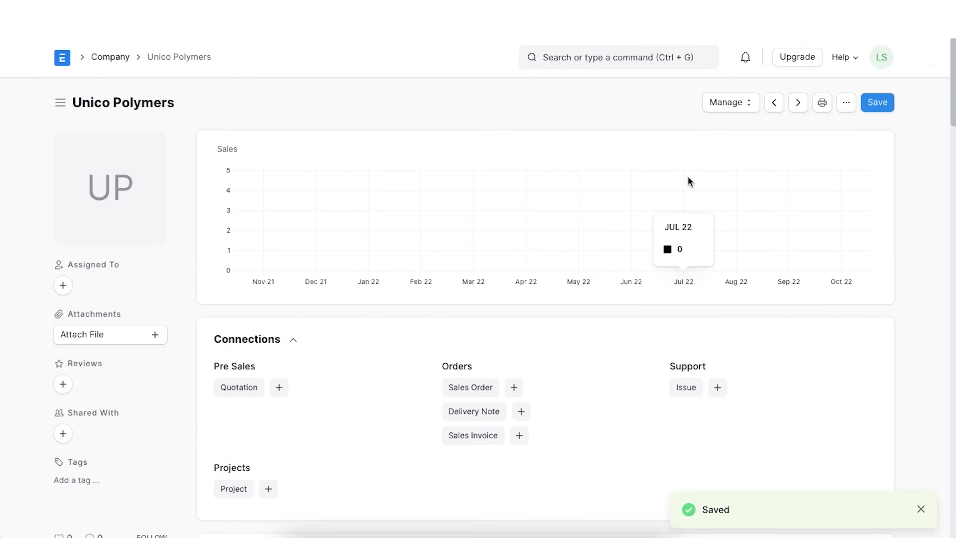
Create a new company named Unico Greens with USD as the default currency
key(alt+Left)
click(869, 102)
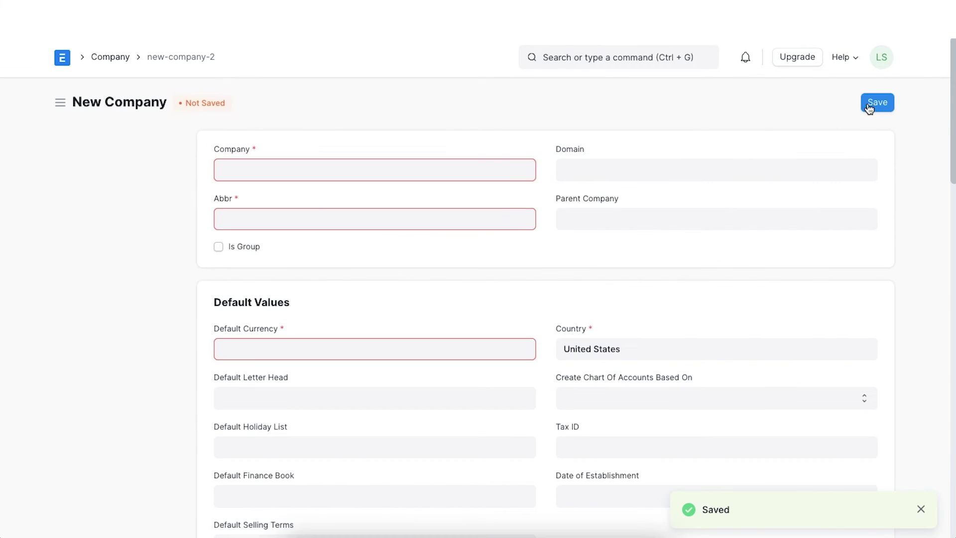
text(Unico Greens)
click(292, 203)
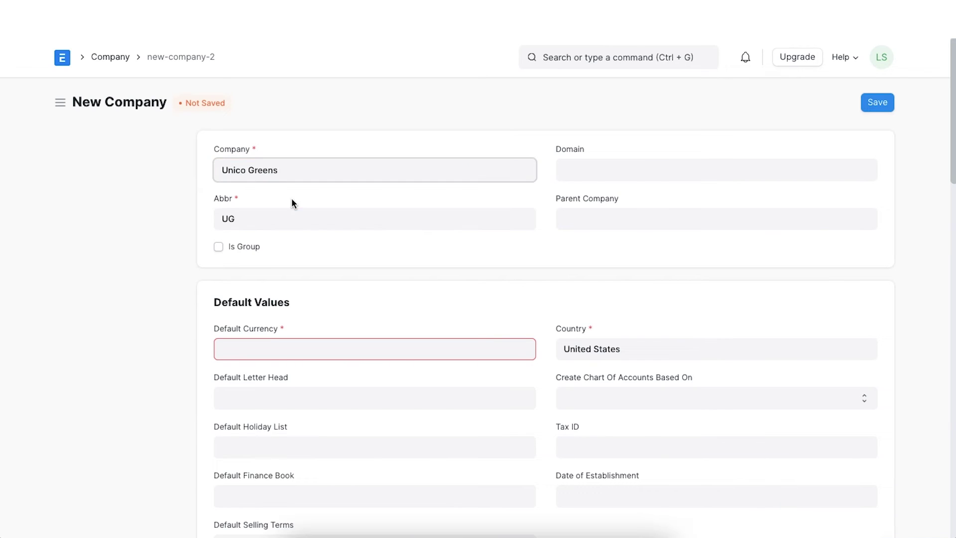
click(290, 353)
text(USD)
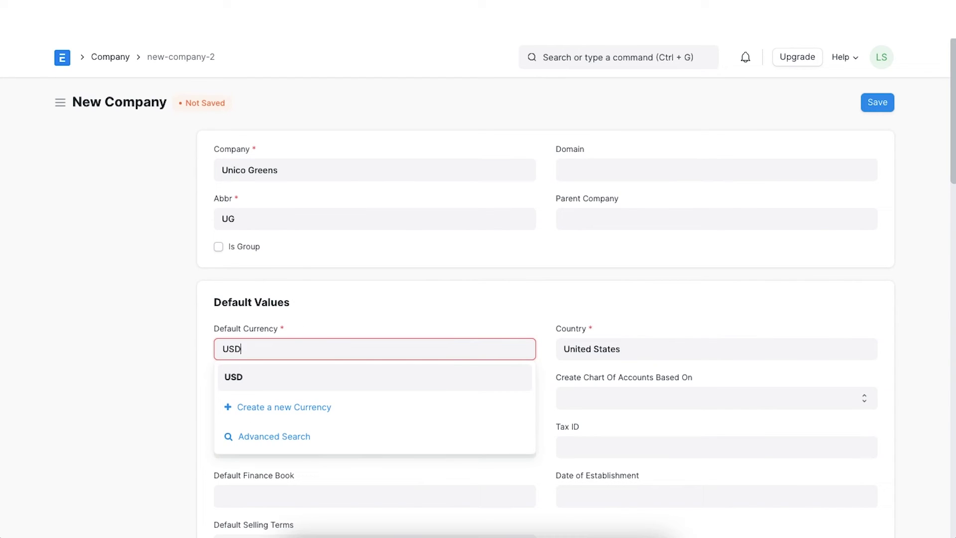
click(273, 377)
Set the parent company to Unico Plastics Inc, save, and return to the Company list
click(604, 211)
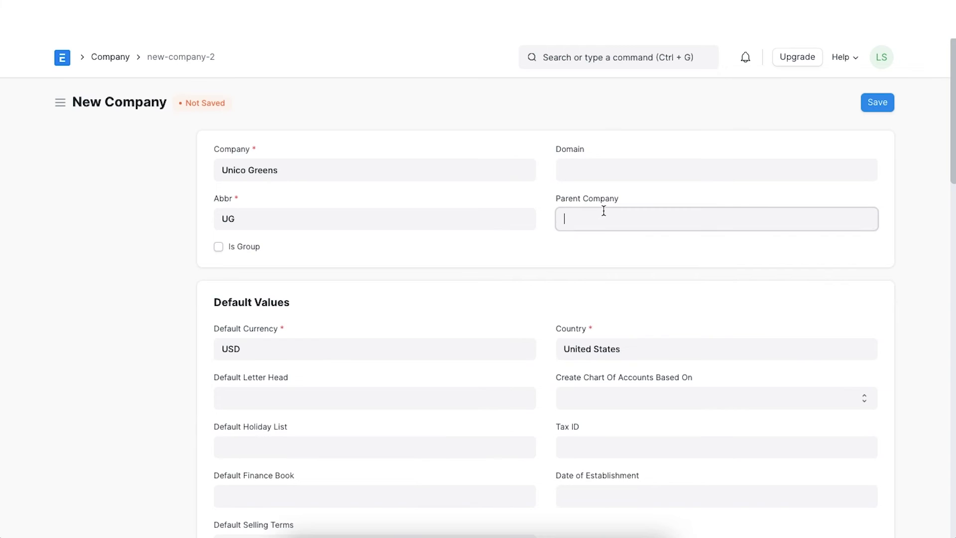
text(uni)
click(607, 247)
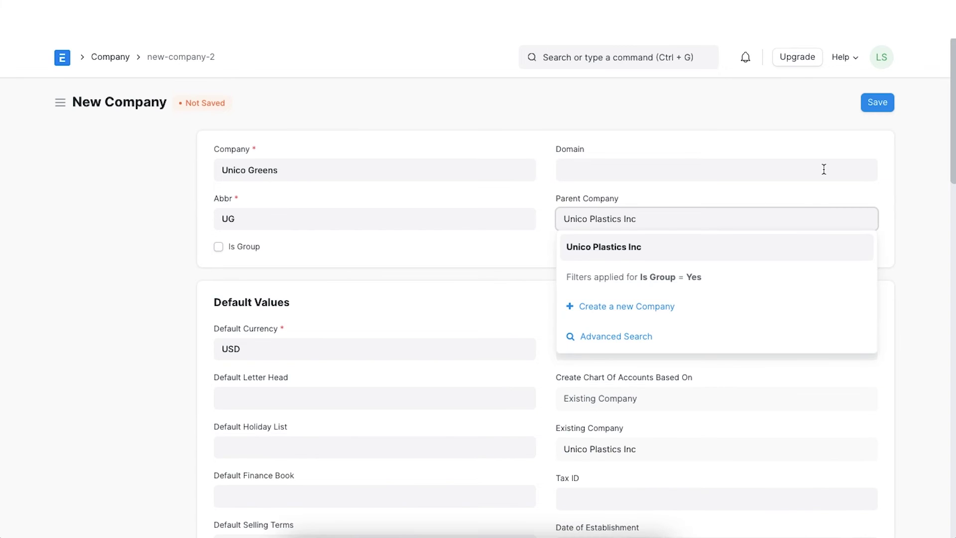
click(875, 105)
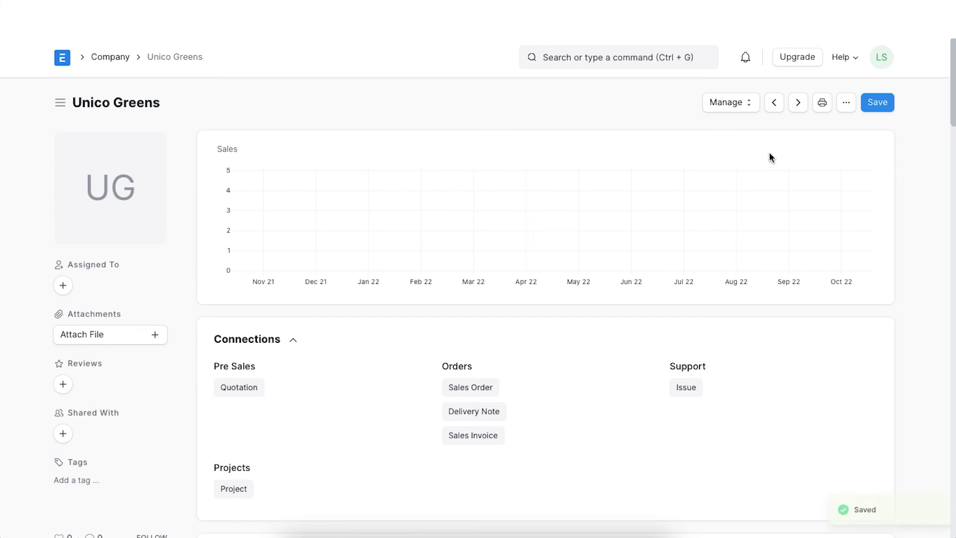
key(alt+Left)
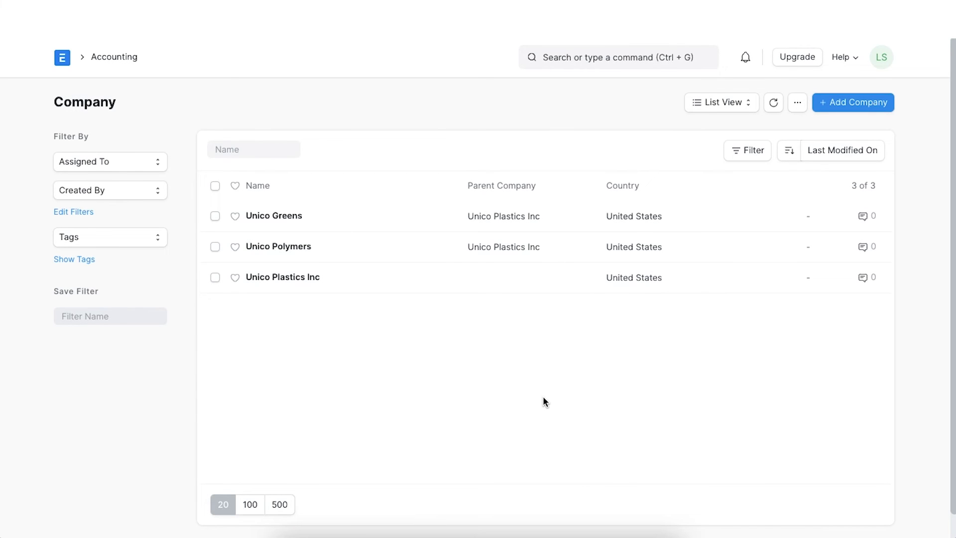
Switch the Company list to Tree view and expand all nodes
click(721, 104)
click(731, 234)
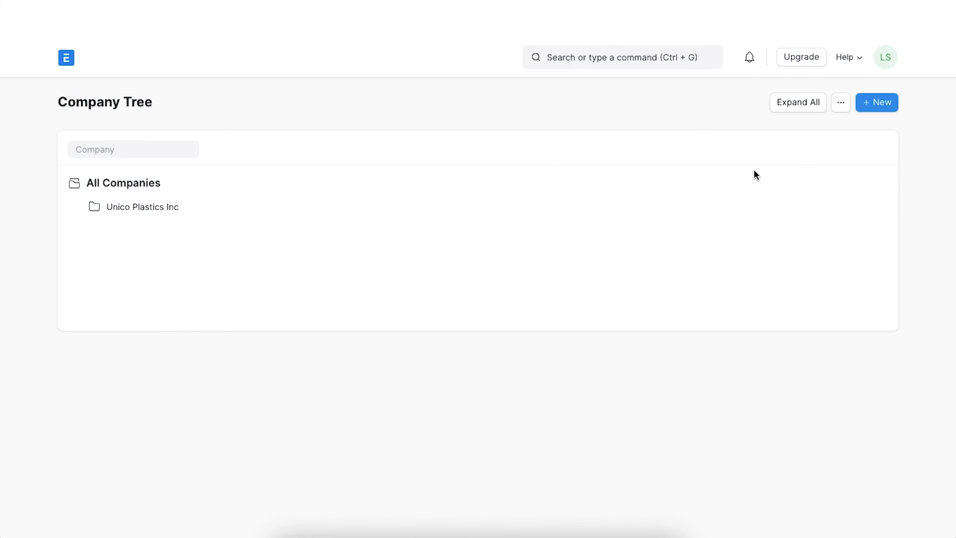
click(792, 107)
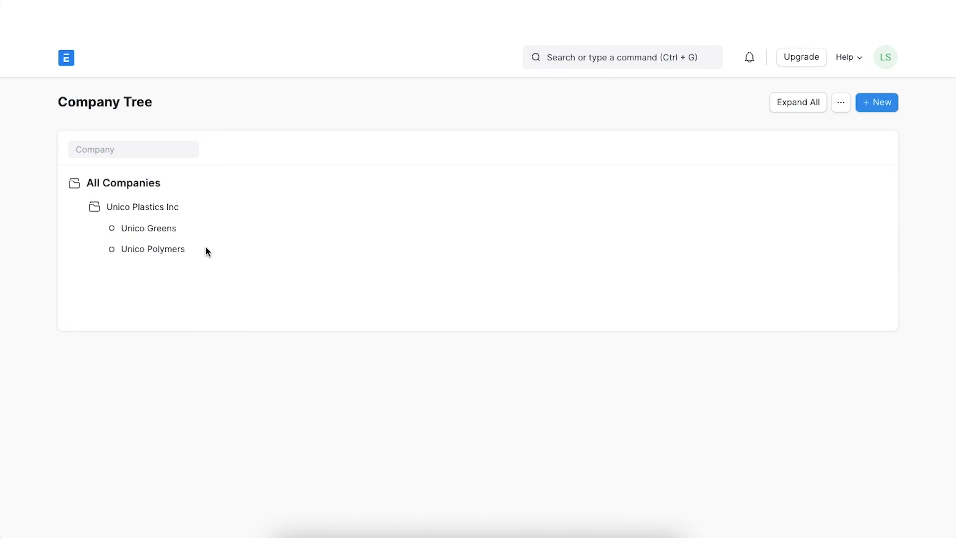
Open Unico Polymers from the tree and allow account creation against child companies
click(182, 250)
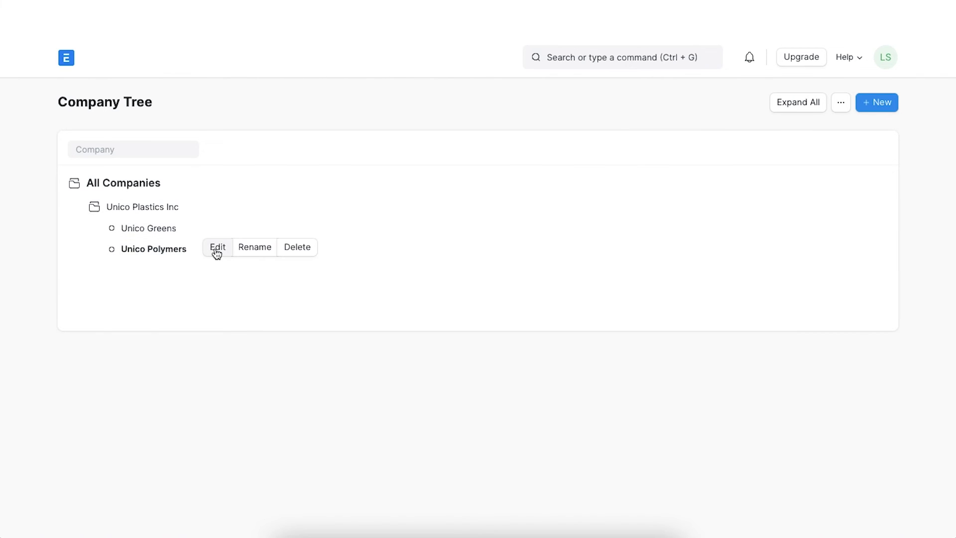
click(217, 249)
scroll(628, 418, down, 8)
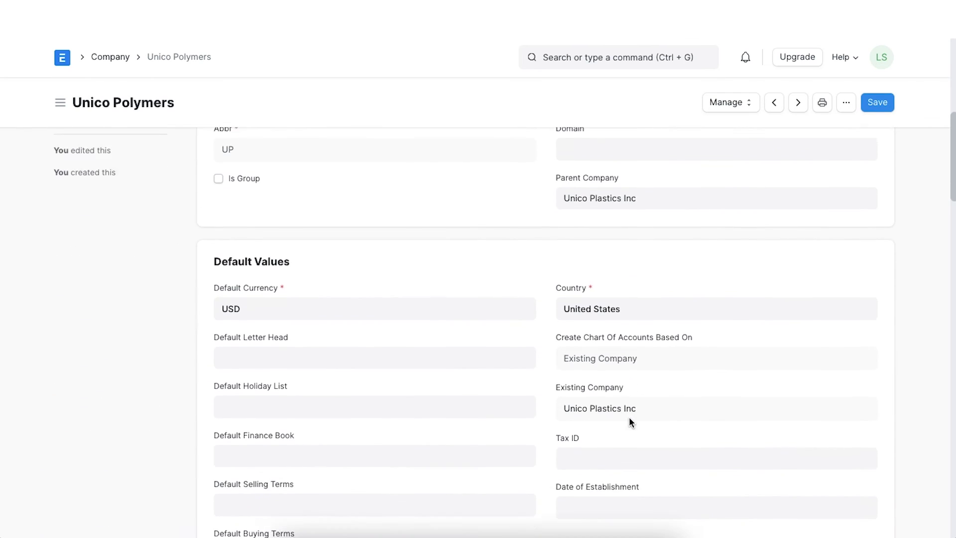
scroll(629, 417, down, 7)
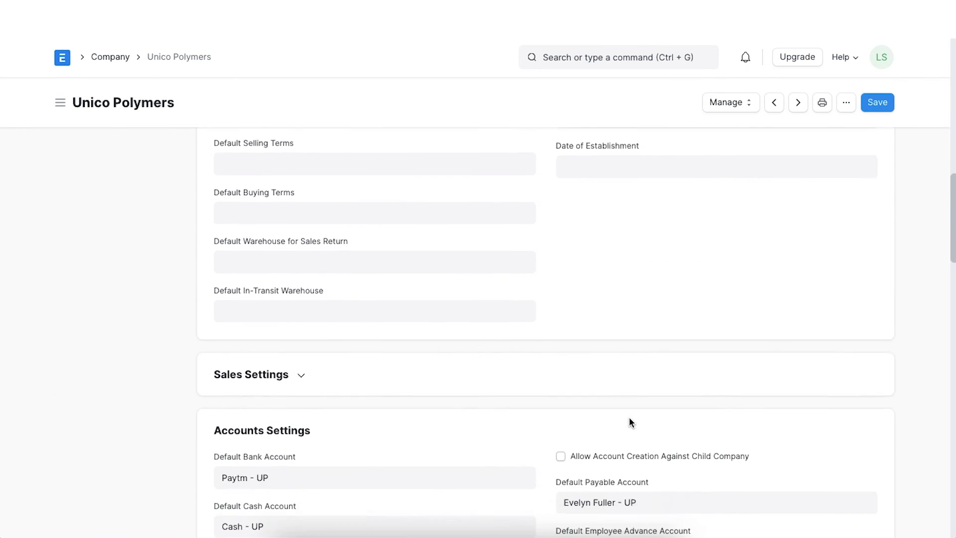
scroll(629, 421, down, 4)
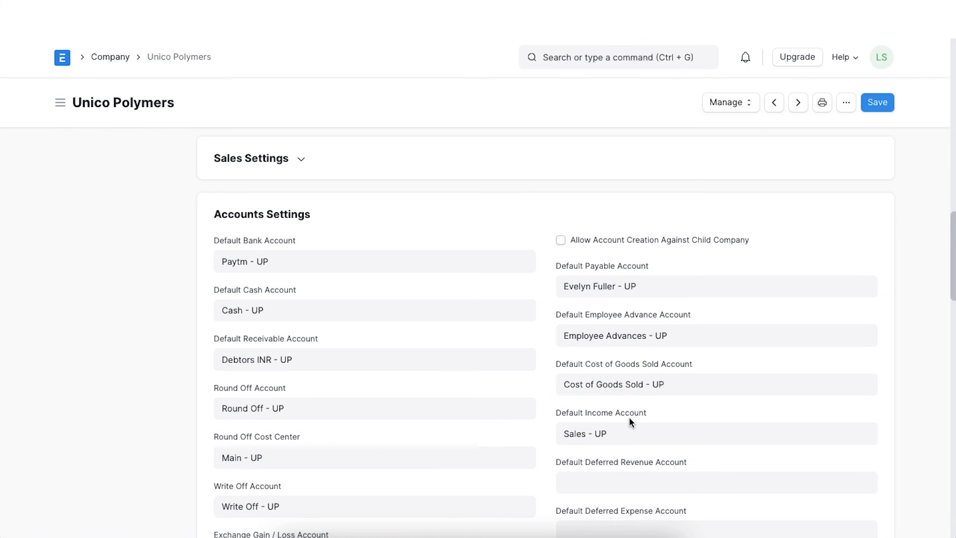
scroll(629, 422, down, 1)
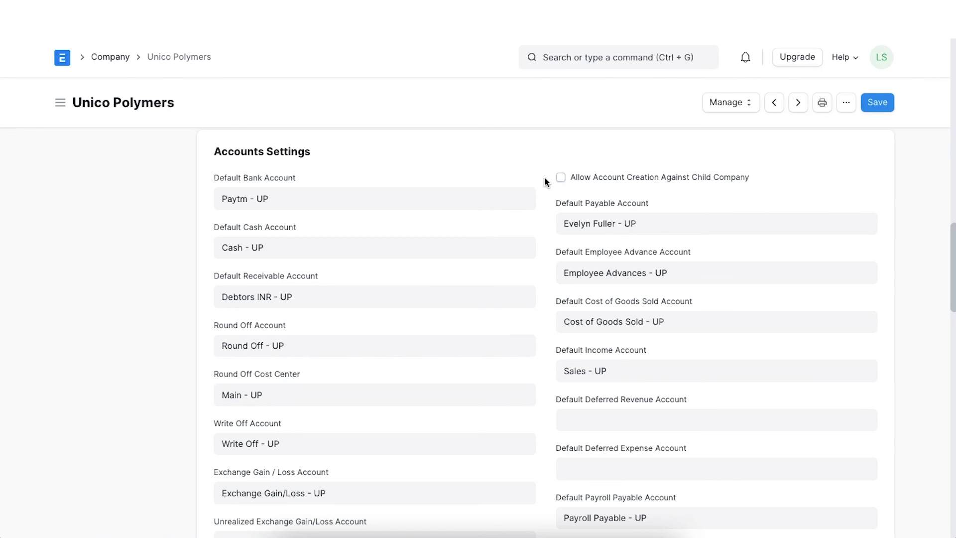
click(561, 178)
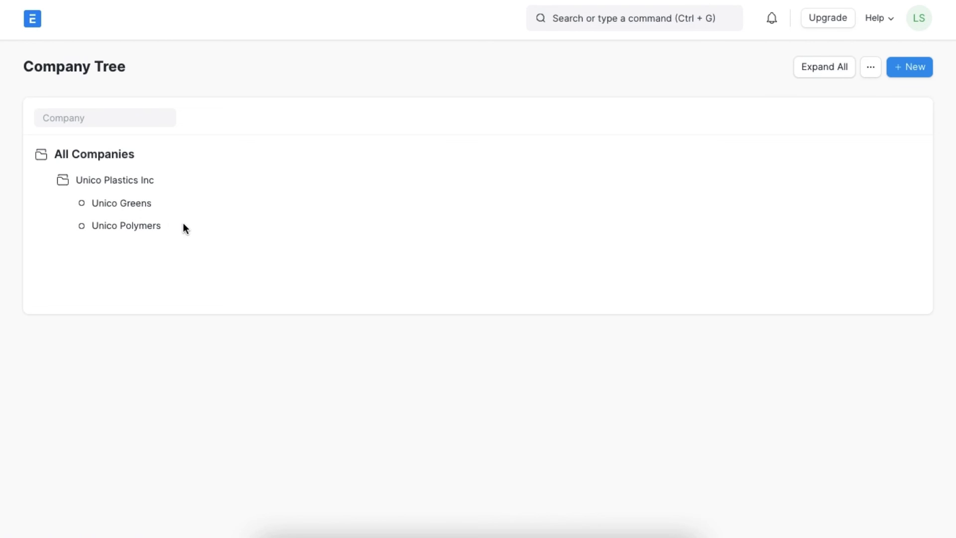
Select Unico Polymers in the Company Tree
click(159, 226)
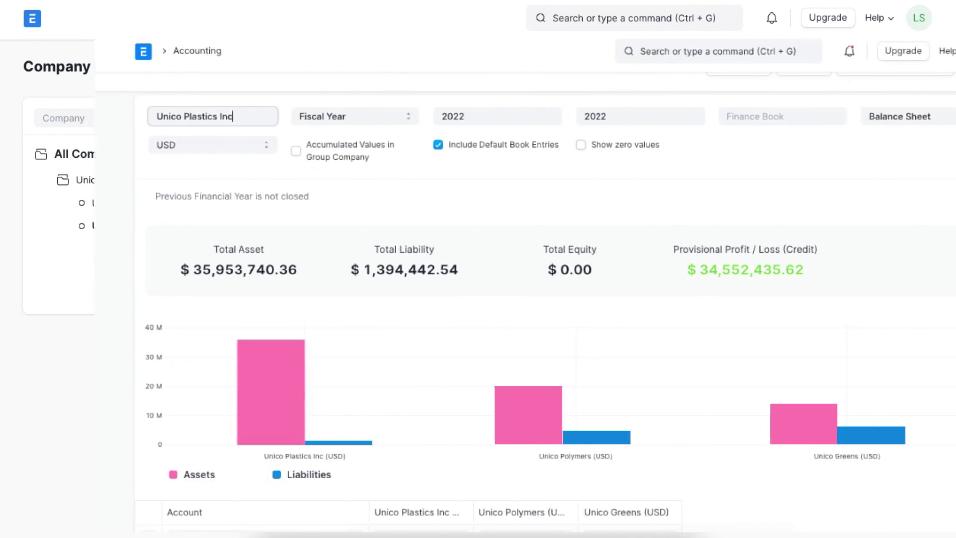